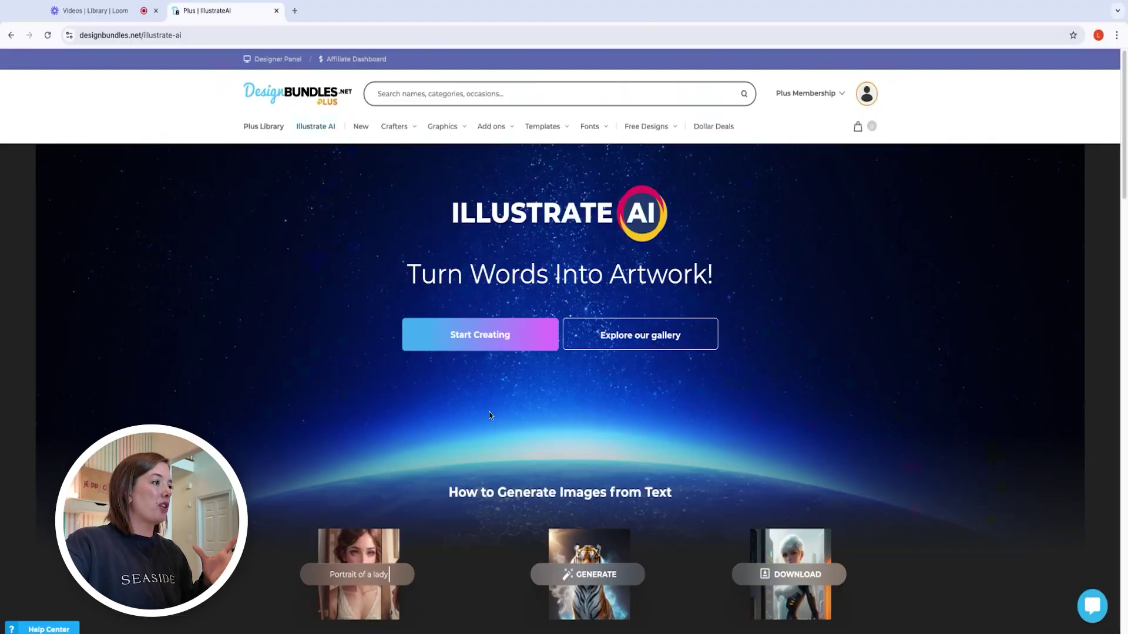
# Scroll down through the Our Gallery examples and back up to the generator.
pyautogui.scroll(-10, 489, 413)
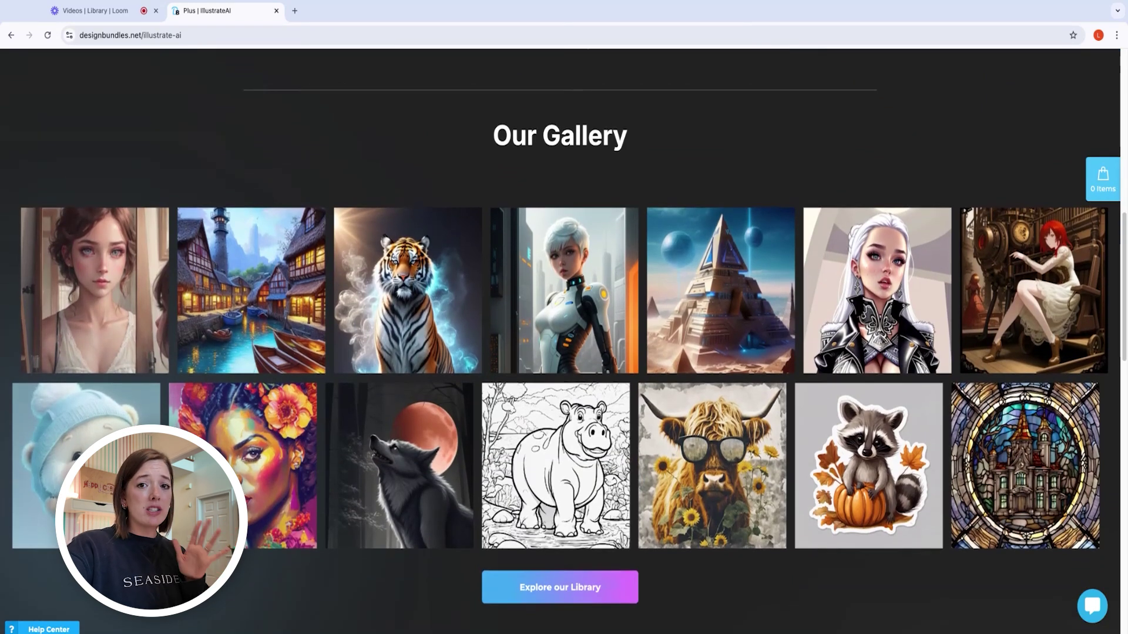
pyautogui.scroll(10, 560, 341)
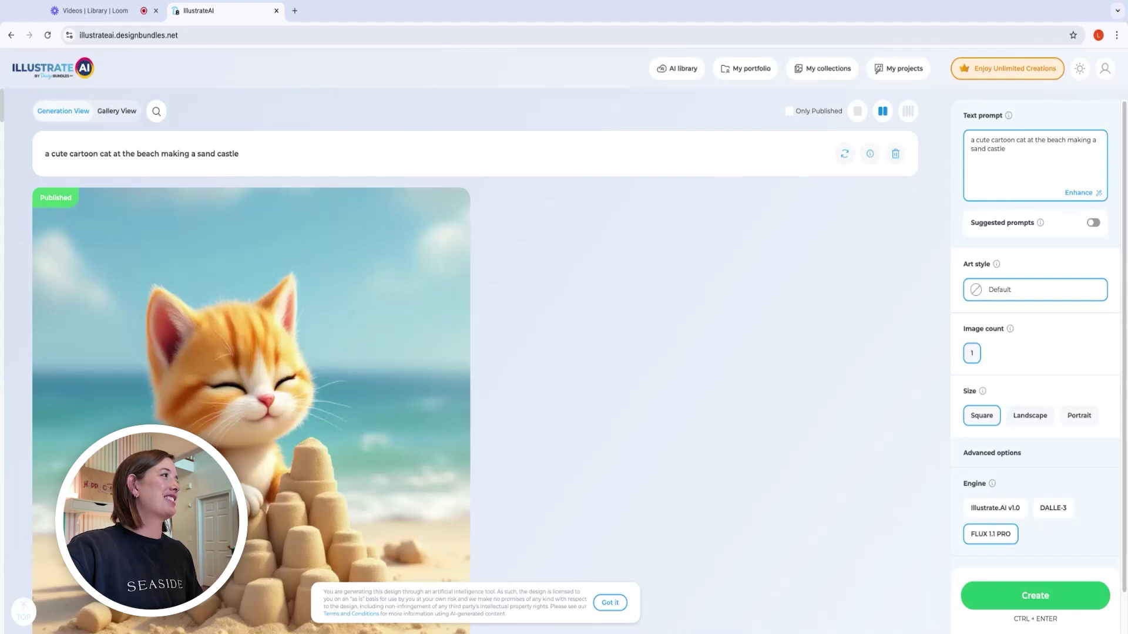
# Replace the cat prompt with 'retro cartoon potted plant waving hello and wearing sunglasses'.
pyautogui.tripleClick(1015, 153)
pyautogui.press('BackSpace')
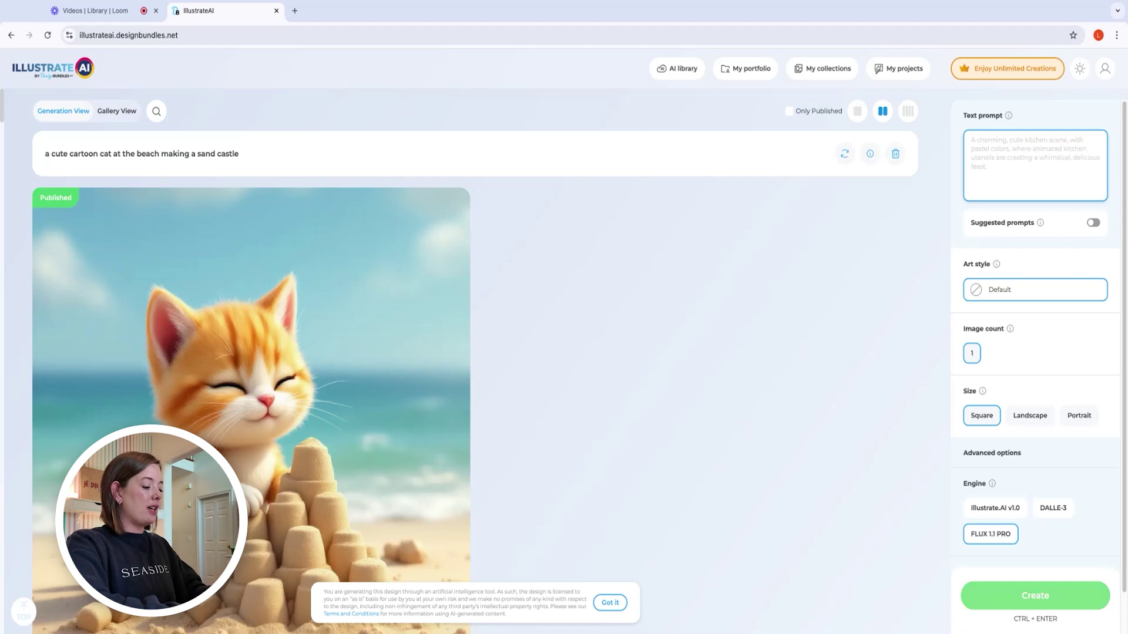
pyautogui.write('ret')
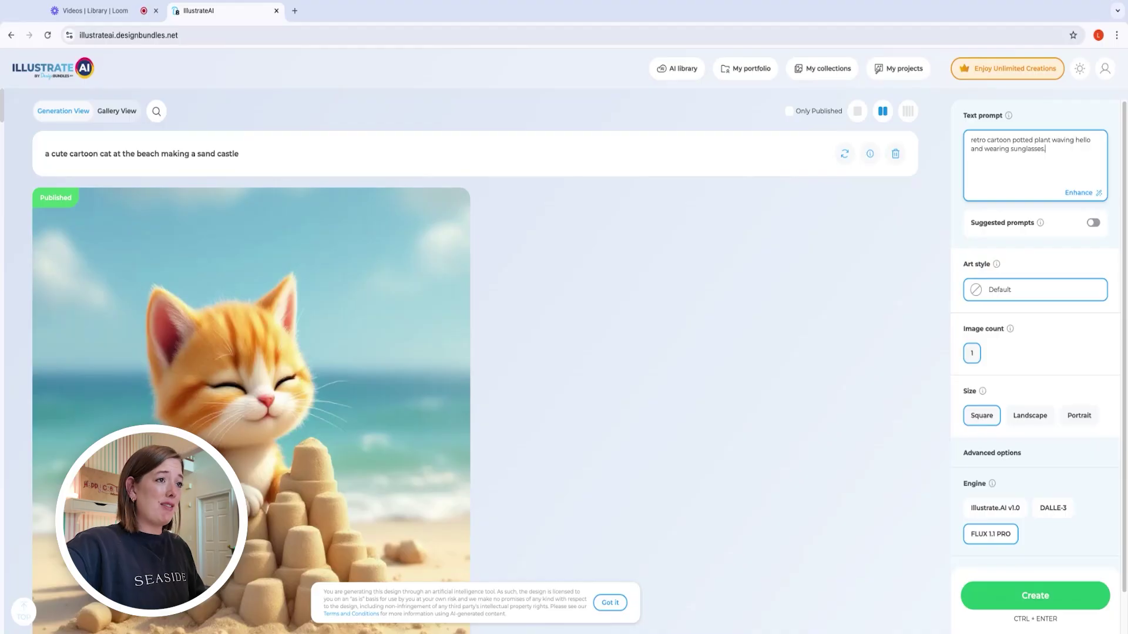
pyautogui.scroll(-1, 1057, 337)
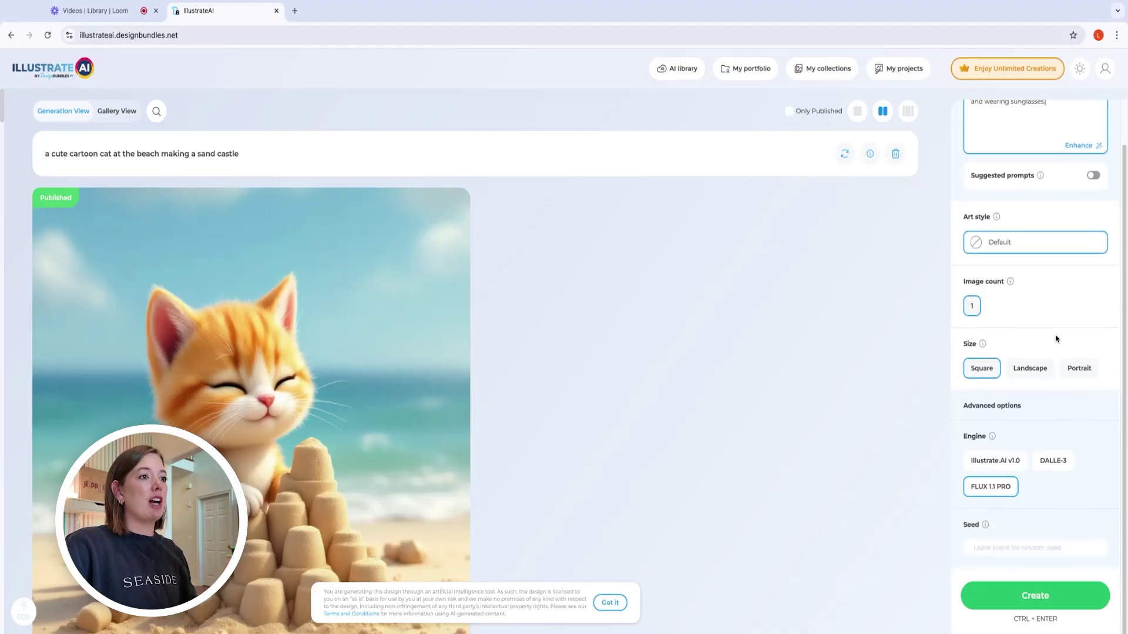
pyautogui.scroll(1, 1056, 339)
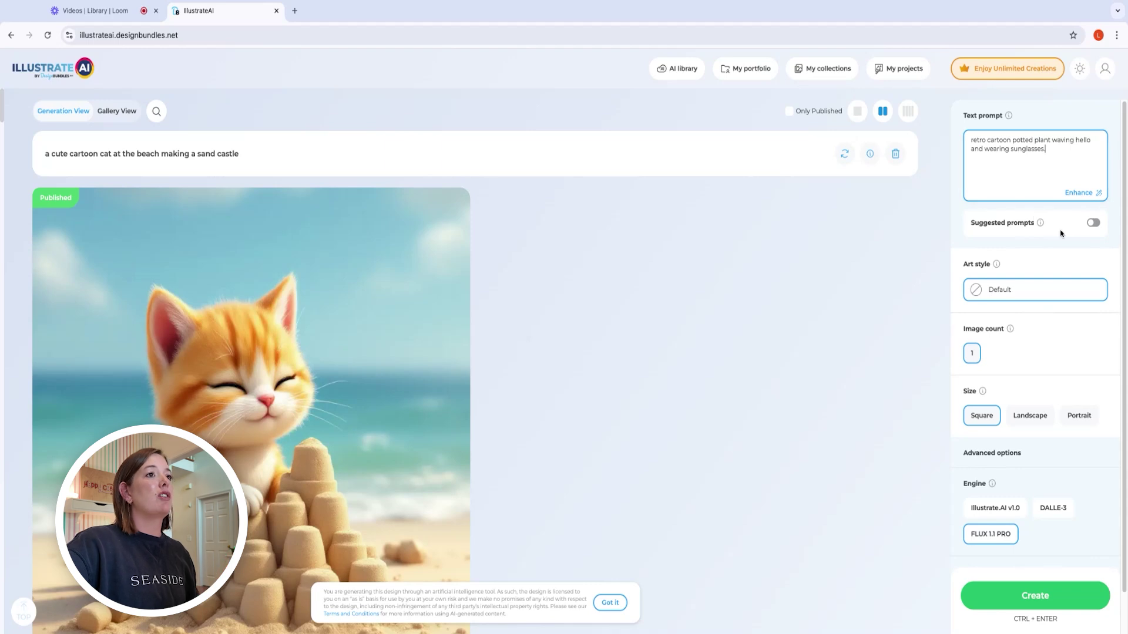
pyautogui.scroll(-1, 1066, 252)
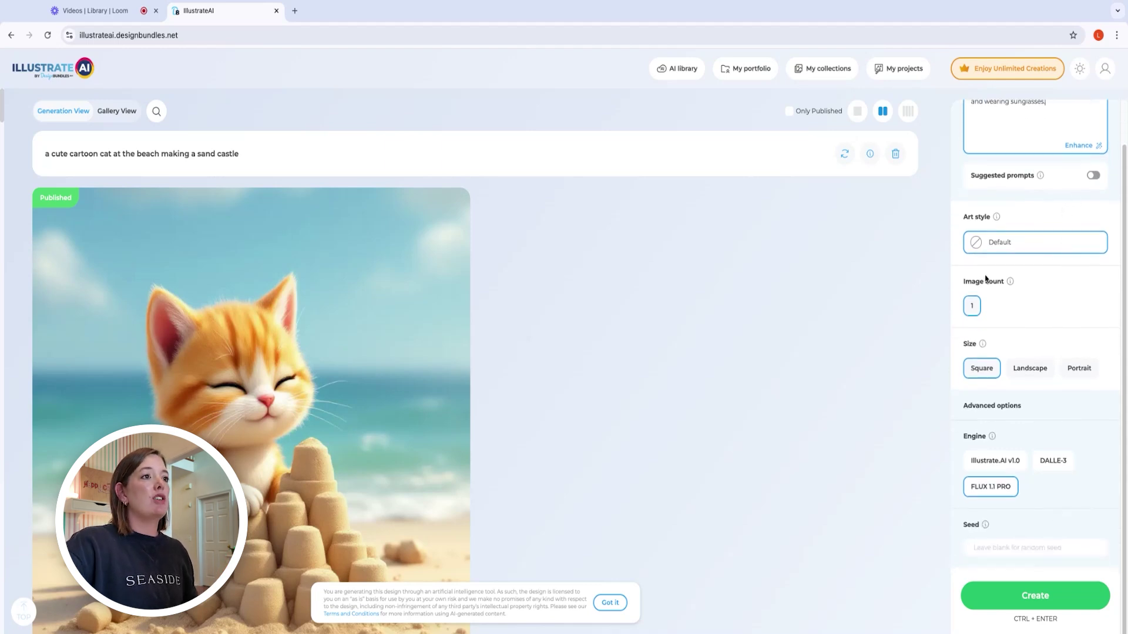
# Switch the image engine to Illustrate.AI v1.0.
pyautogui.click(991, 470)
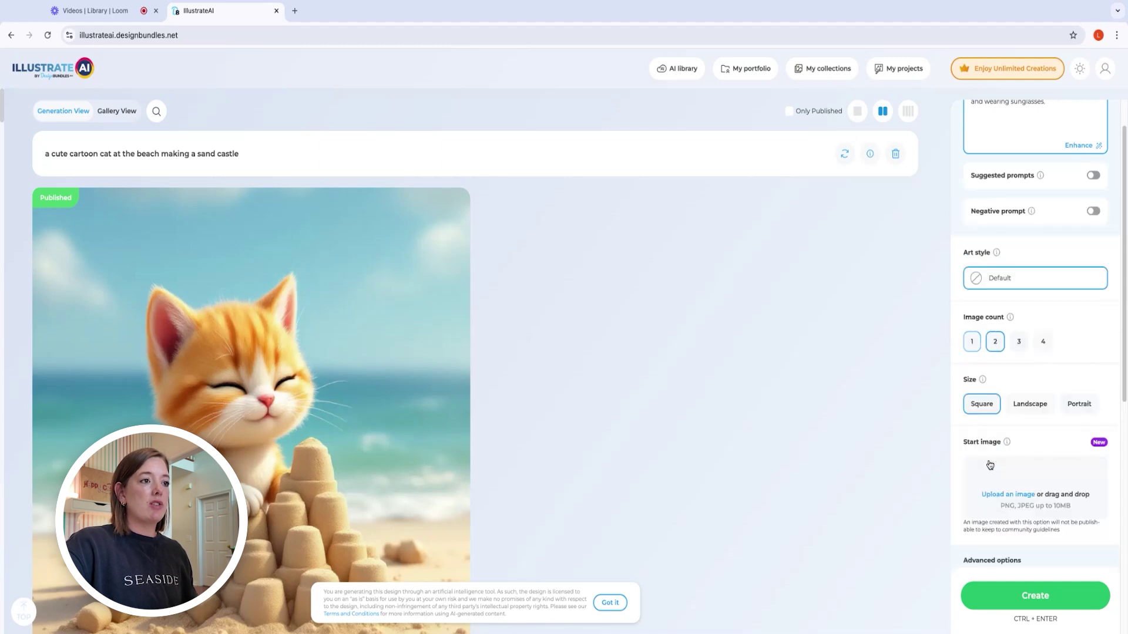
pyautogui.scroll(-3, 1006, 447)
pyautogui.scroll(3, 1010, 488)
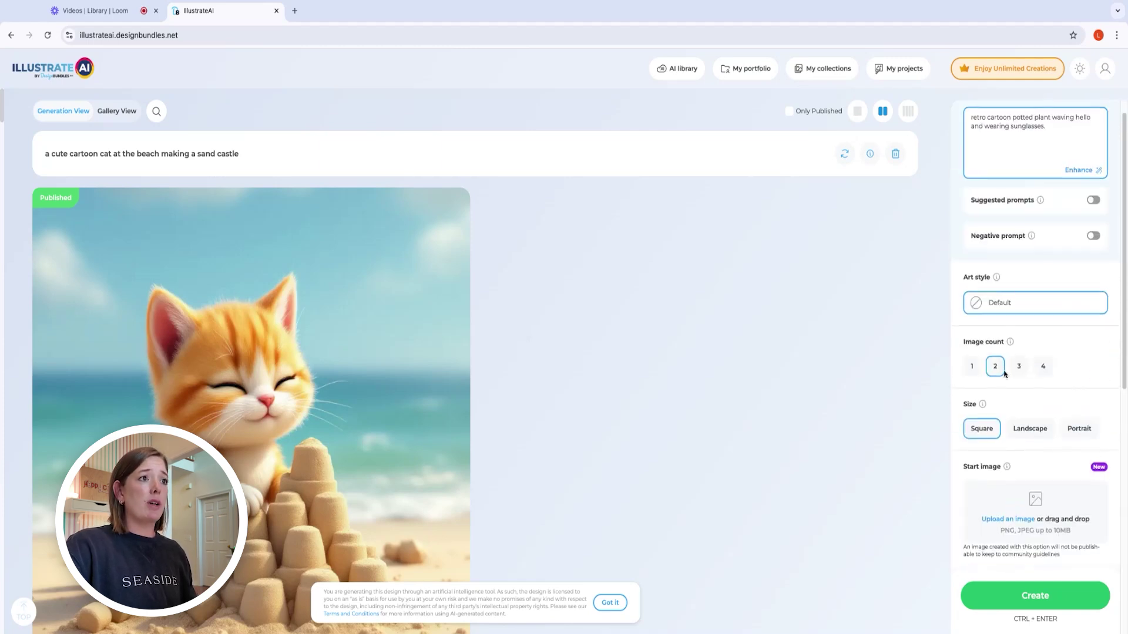
# Browse the art style list and close it, keeping the Default style.
pyautogui.click(1008, 303)
pyautogui.scroll(-3, 869, 500)
pyautogui.scroll(3, 875, 511)
pyautogui.scroll(-2, 877, 516)
pyautogui.scroll(3, 877, 516)
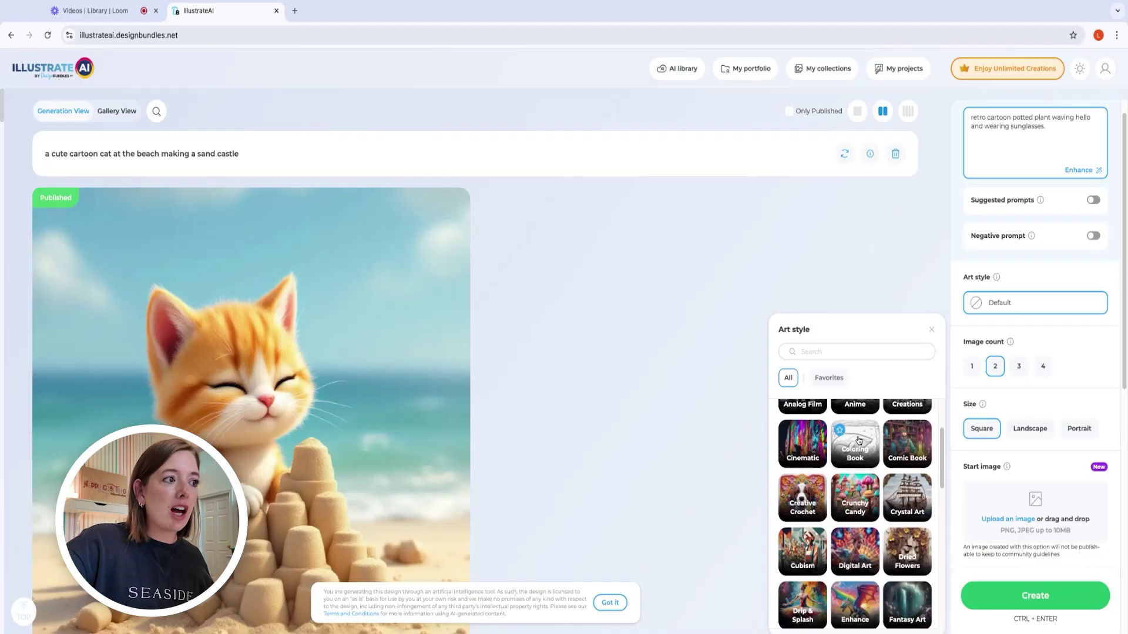
pyautogui.scroll(-4, 859, 440)
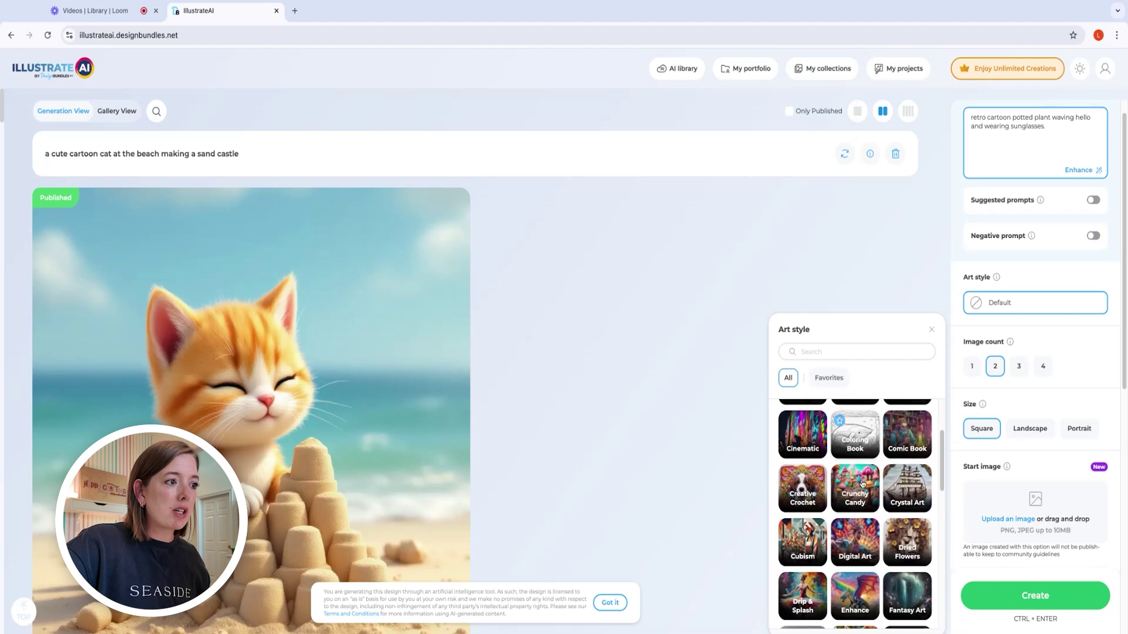
pyautogui.scroll(-3, 821, 526)
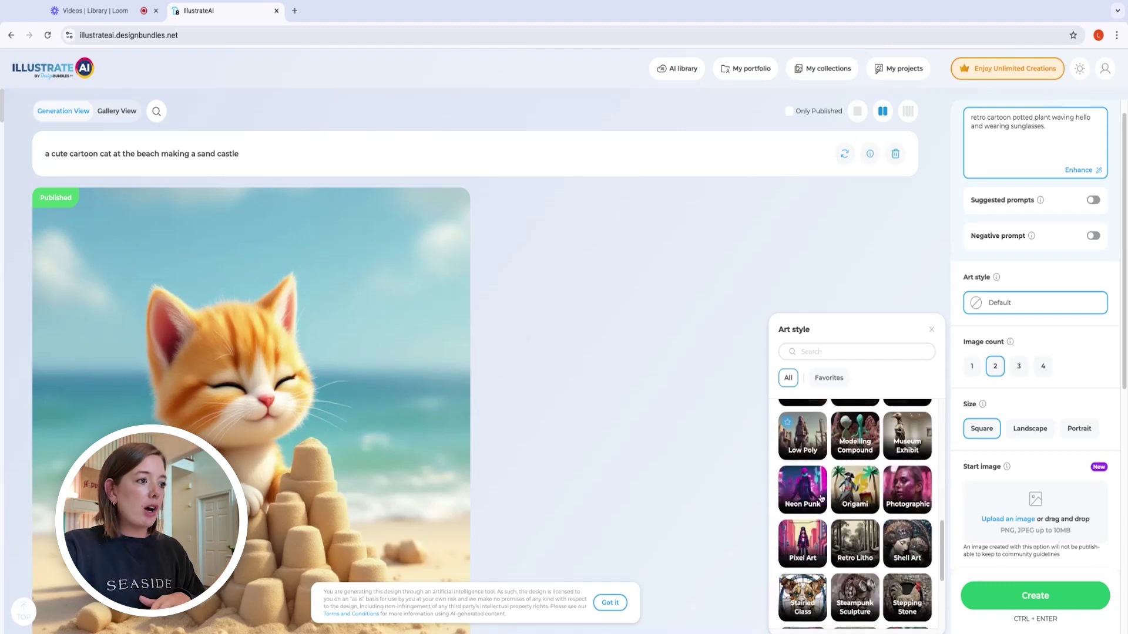
pyautogui.scroll(-3, 822, 499)
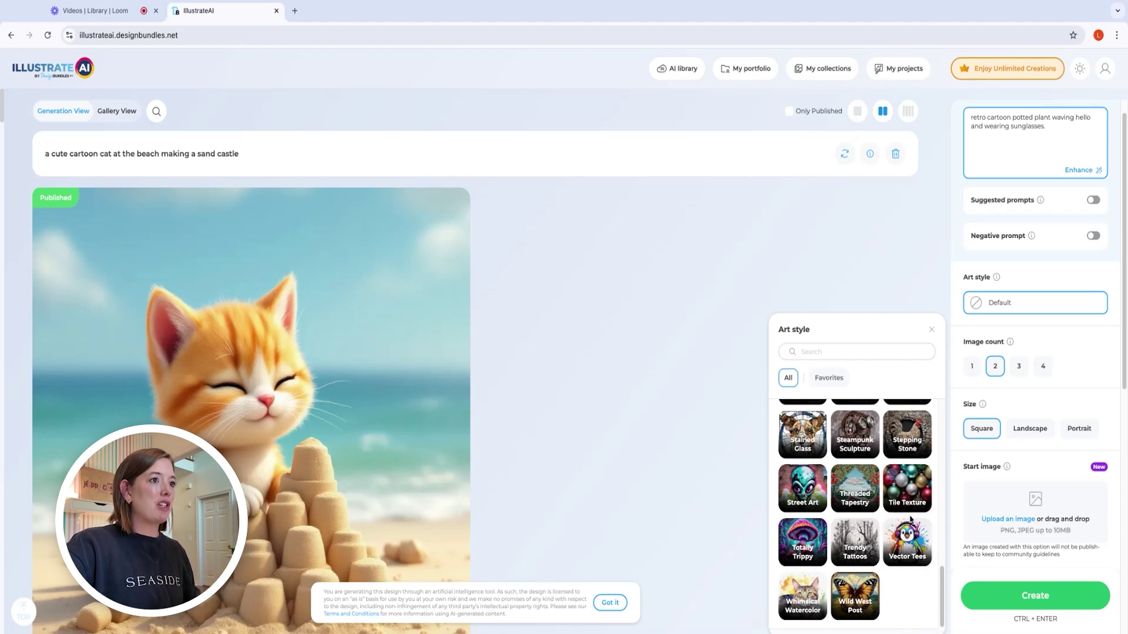
pyautogui.click(930, 330)
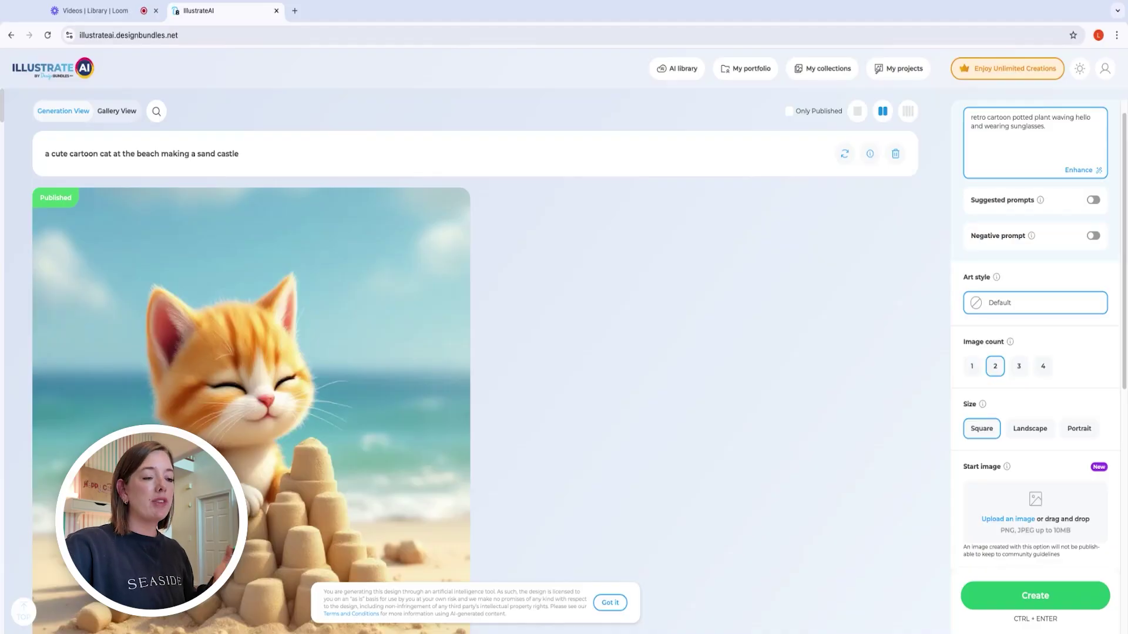
# Scroll the settings panel to the DALLE-3 engine, Vivid style and image count options.
pyautogui.scroll(-5, 1035, 352)
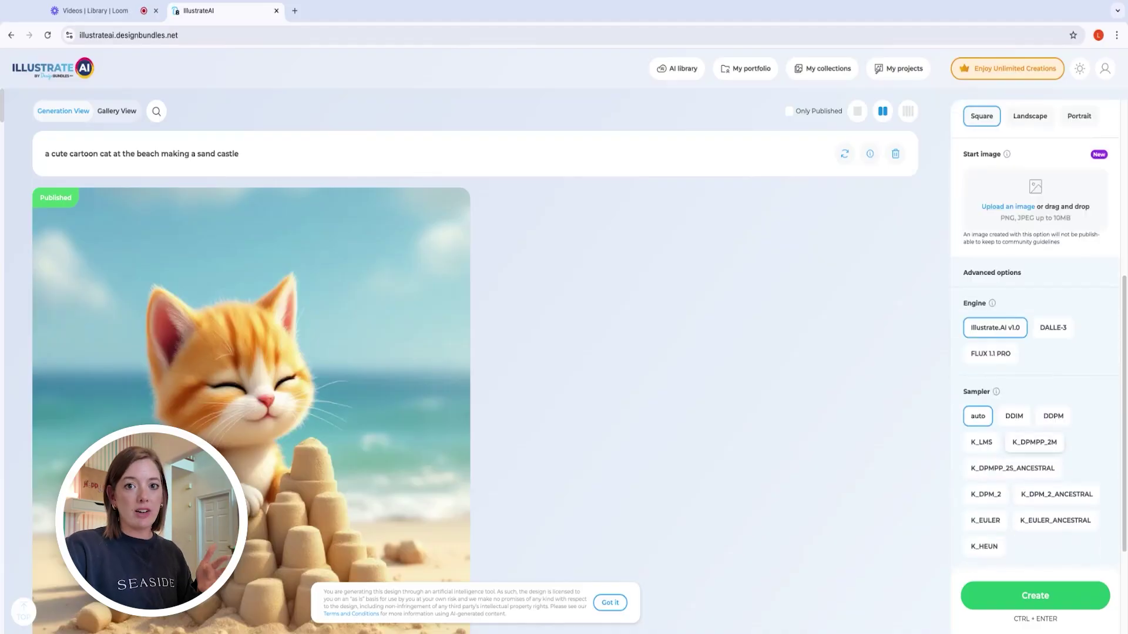
pyautogui.scroll(3, 1035, 352)
pyautogui.scroll(1, 1035, 352)
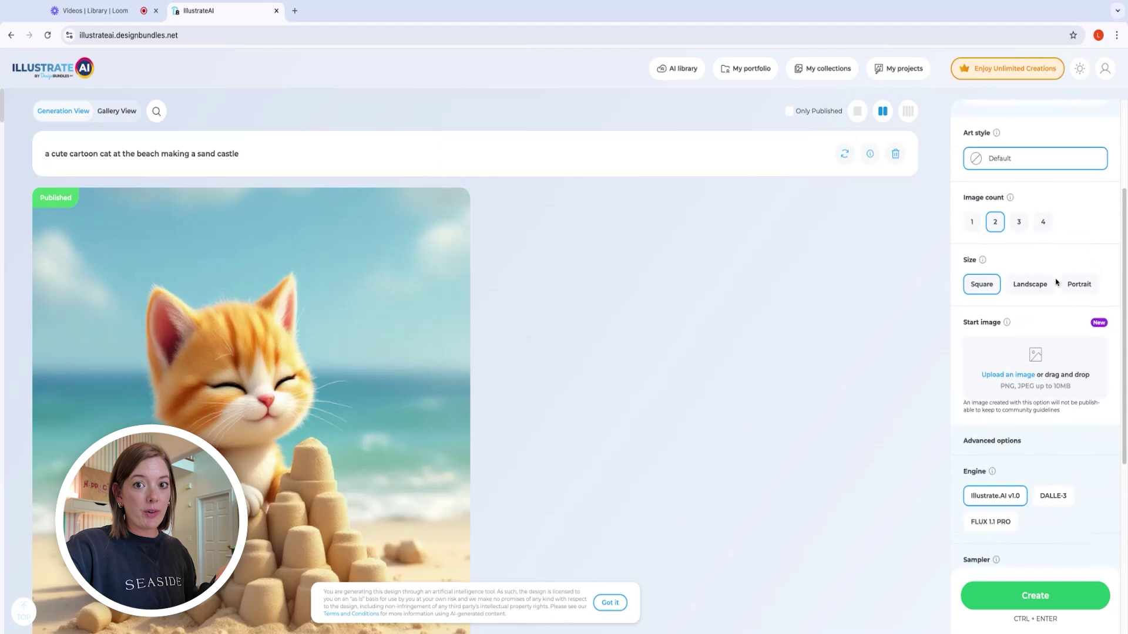
pyautogui.scroll(-1, 1036, 353)
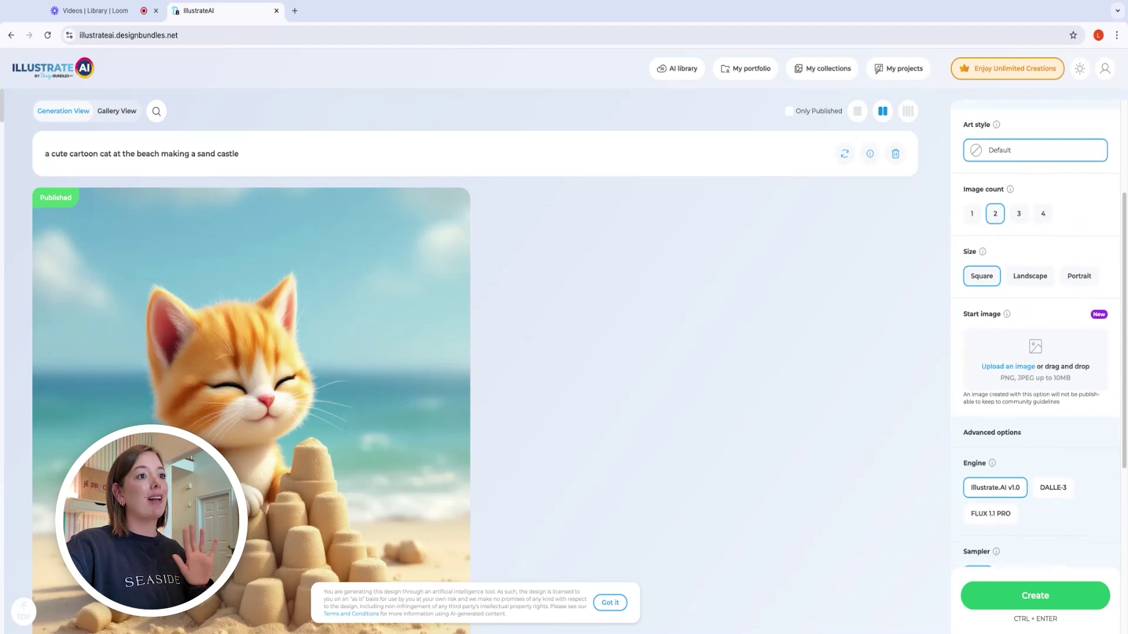
pyautogui.scroll(-2, 1035, 352)
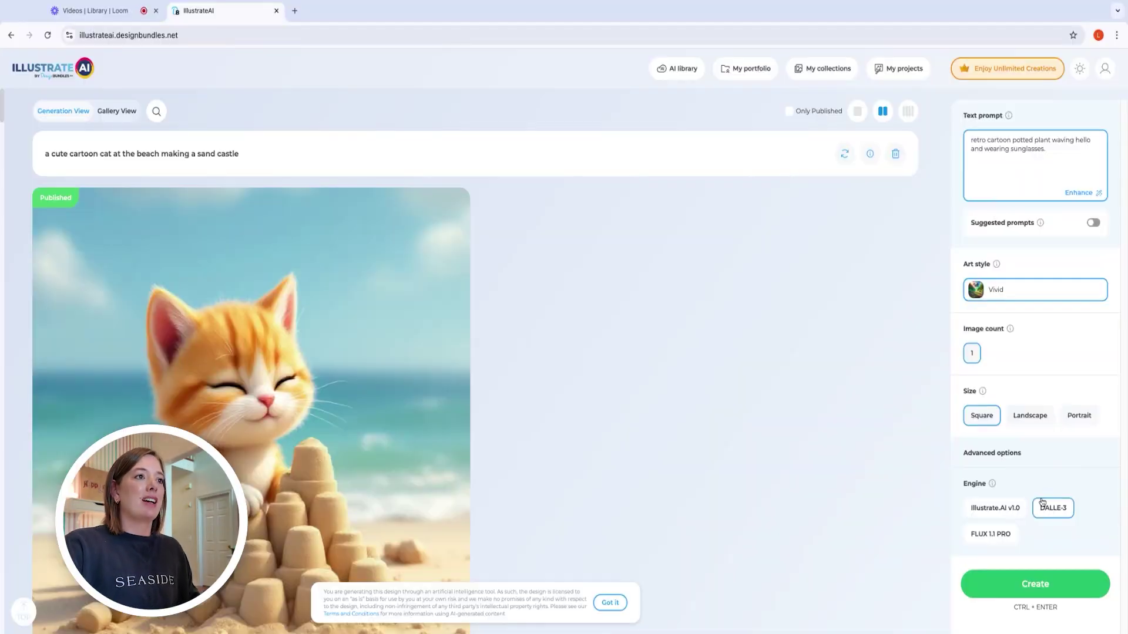
# Open the art style list to confirm Vivid is selected.
pyautogui.click(1012, 302)
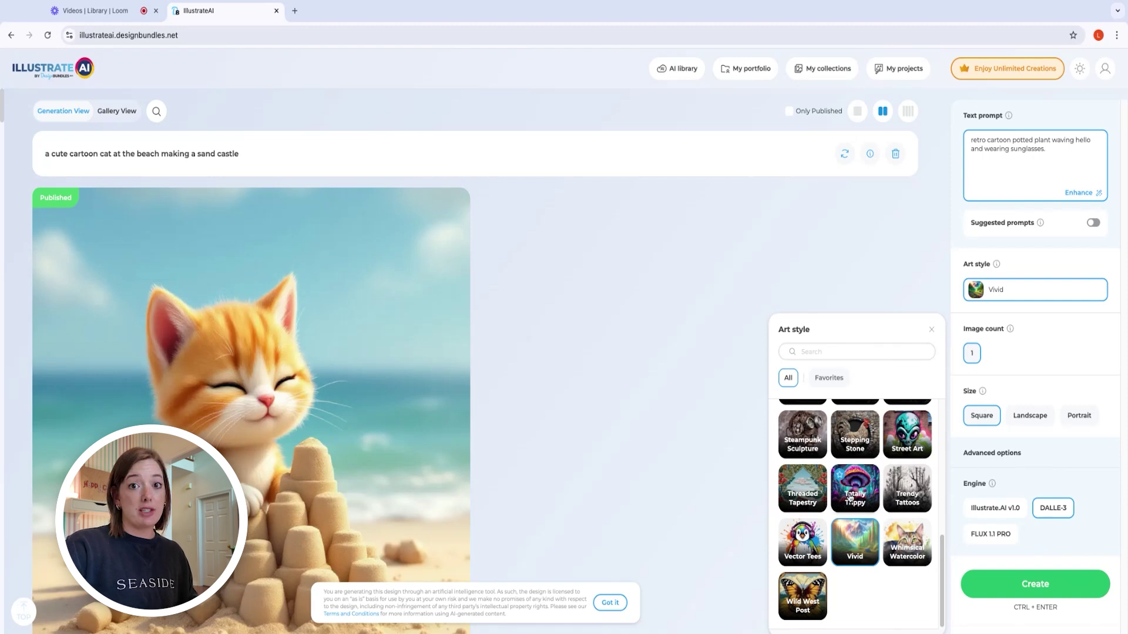
pyautogui.scroll(15, 846, 508)
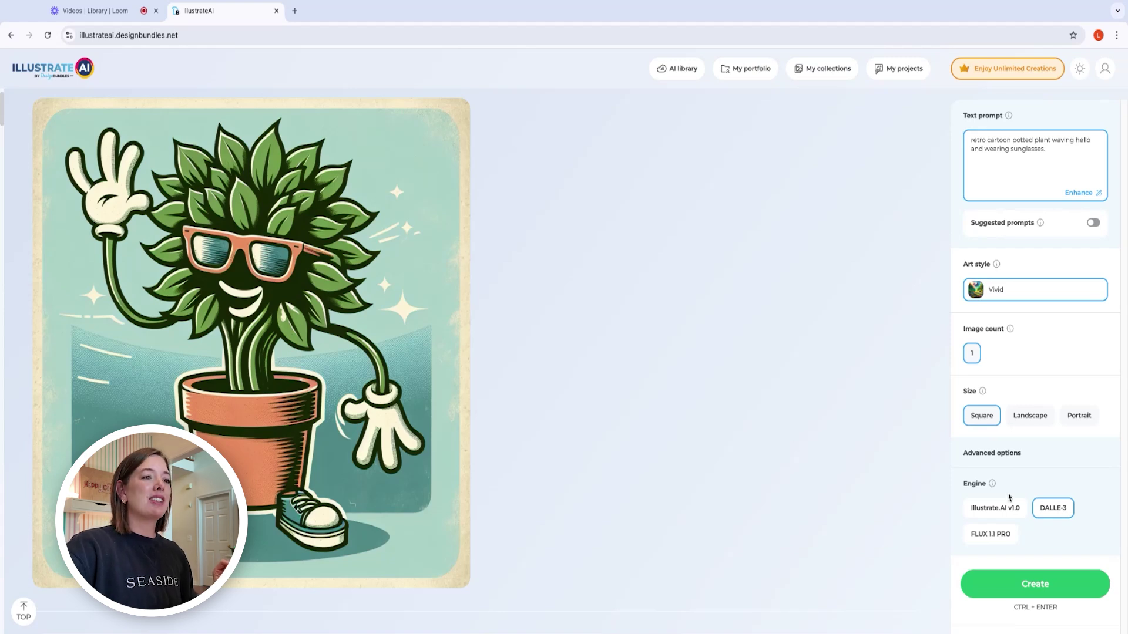
# Switch the engine to FLUX 1.1 PRO and generate the potted plant image.
pyautogui.click(995, 537)
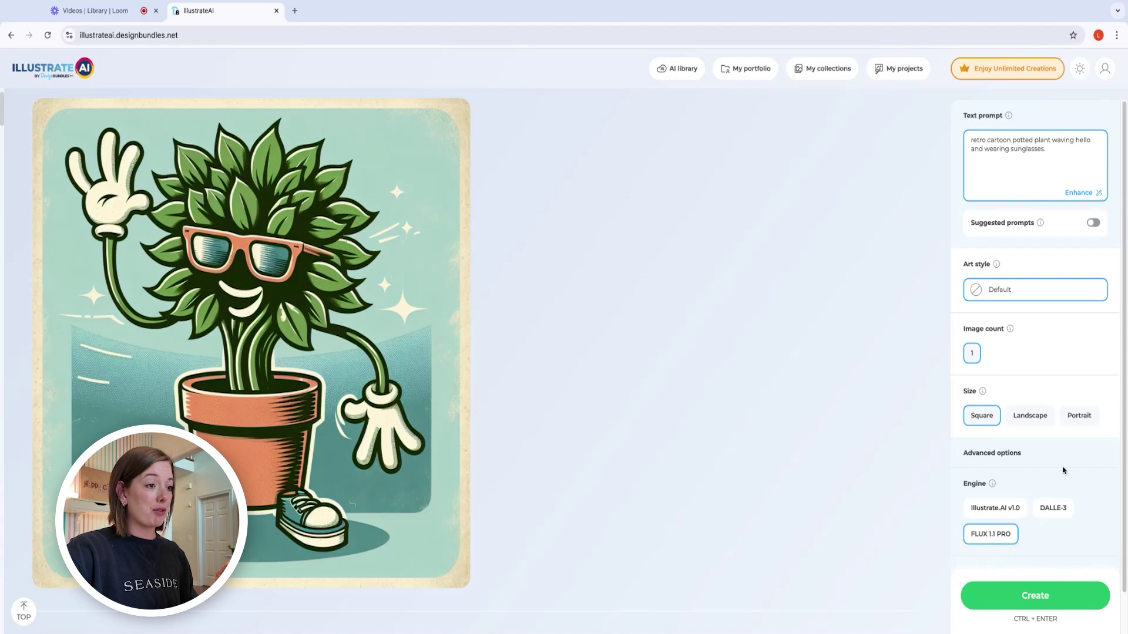
pyautogui.click(1042, 595)
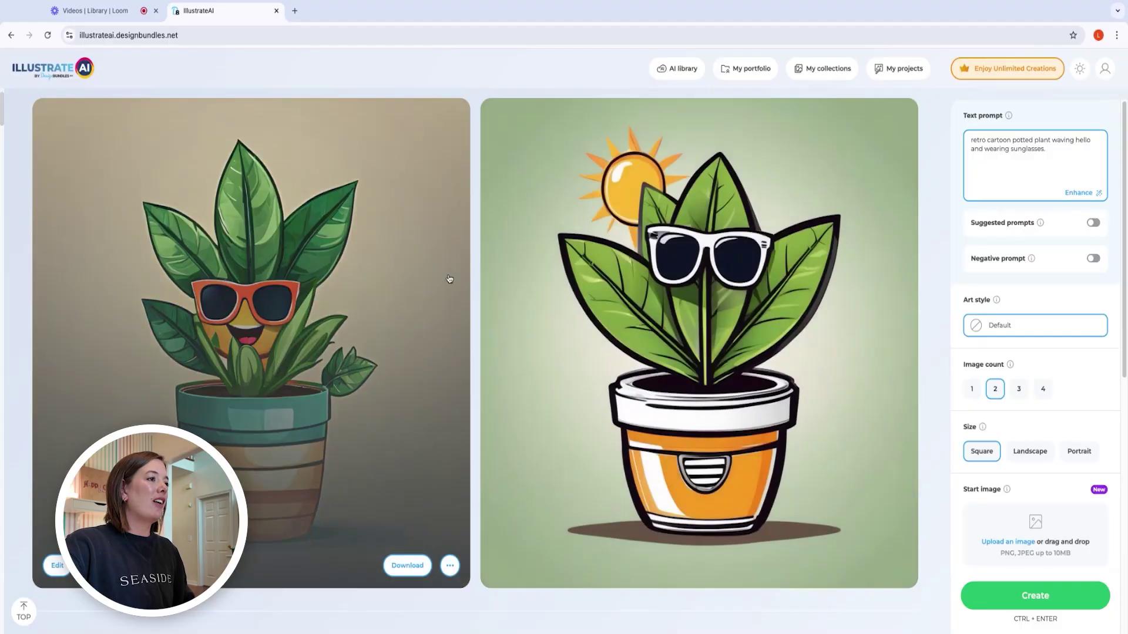
# Review the results and generate one more potted-plant image with FLUX 1.1 PRO.
pyautogui.scroll(-5, 461, 245)
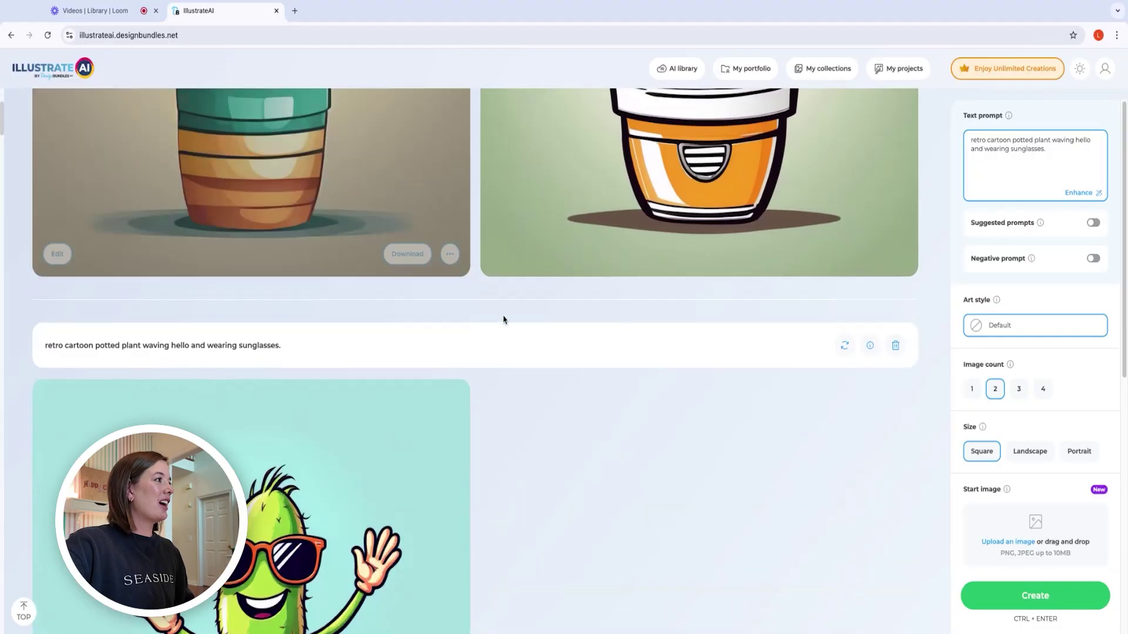
pyautogui.scroll(5, 500, 352)
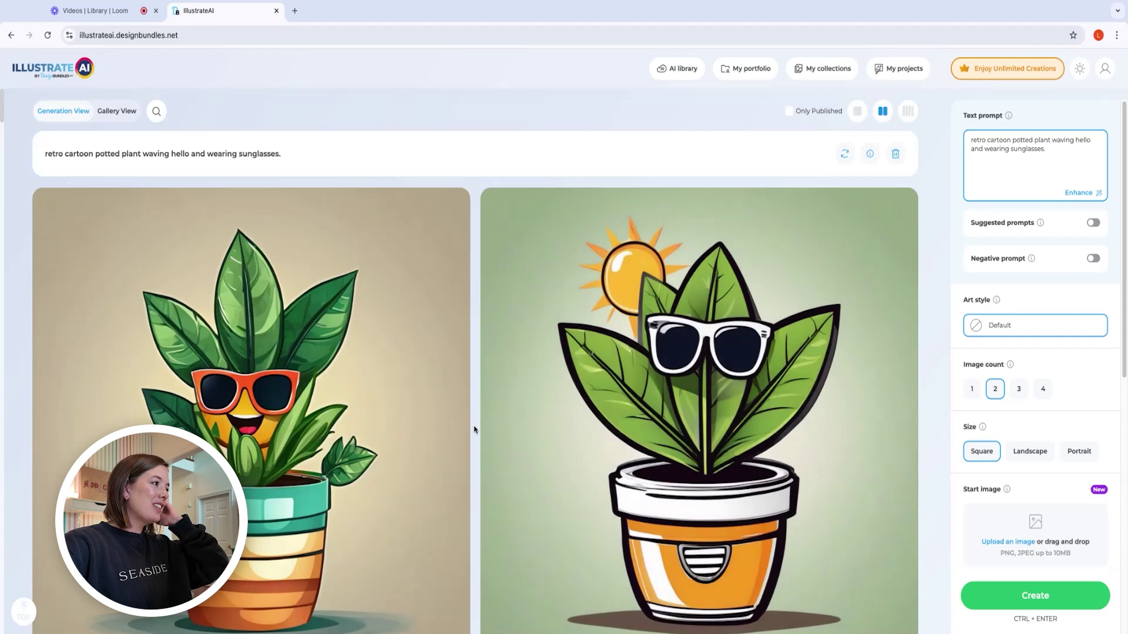
pyautogui.scroll(-3, 475, 430)
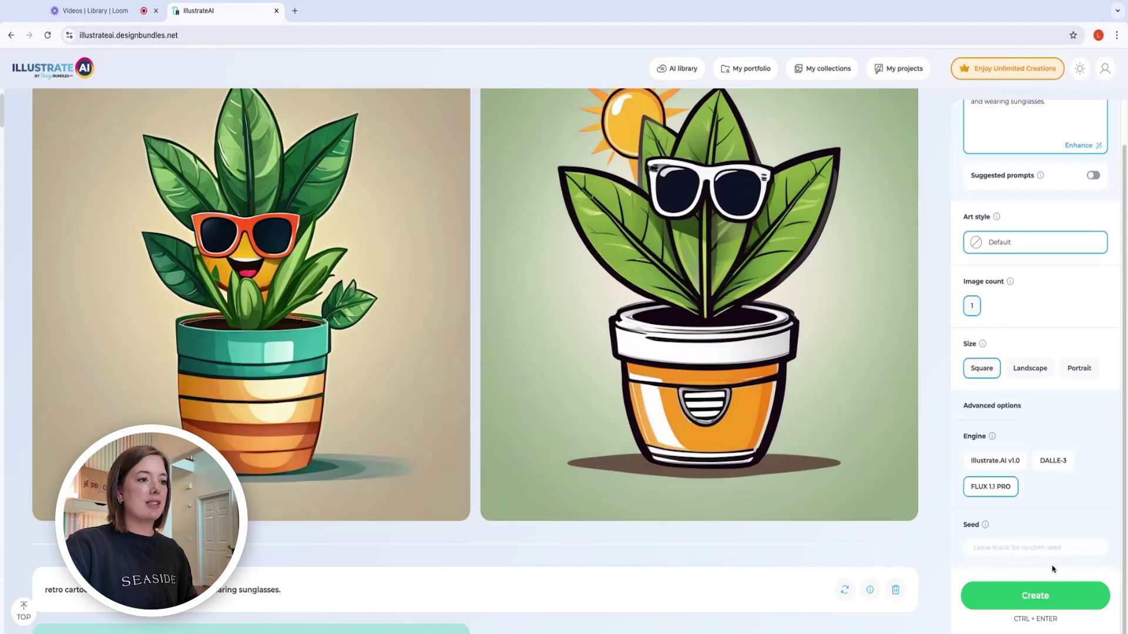
pyautogui.click(1049, 595)
pyautogui.scroll(-9, 627, 319)
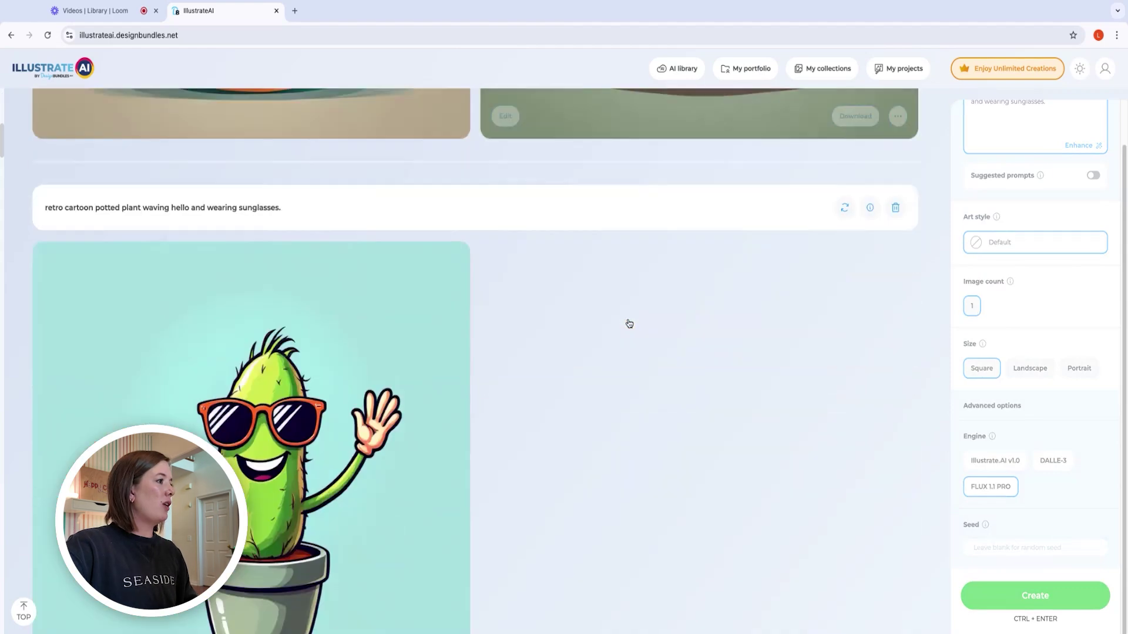
pyautogui.scroll(-10, 629, 324)
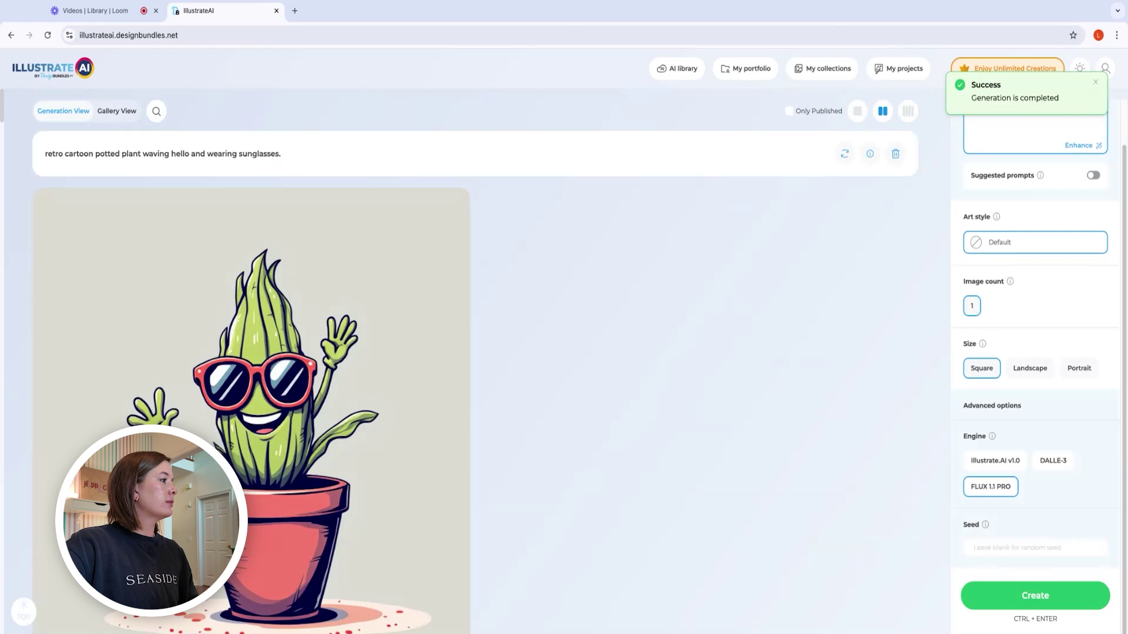
# Scroll down the results to the generated cactus image.
pyautogui.scroll(-2, 474, 362)
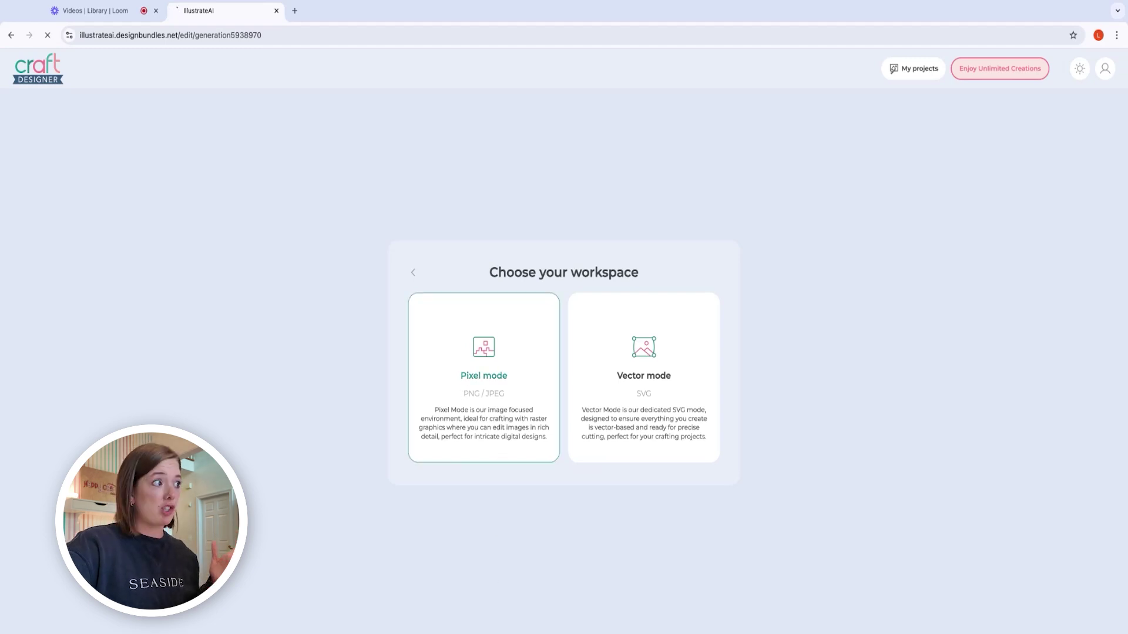
# Open the cactus in Pixel mode and remove its background with Extra > Remove bg.
pyautogui.click(512, 450)
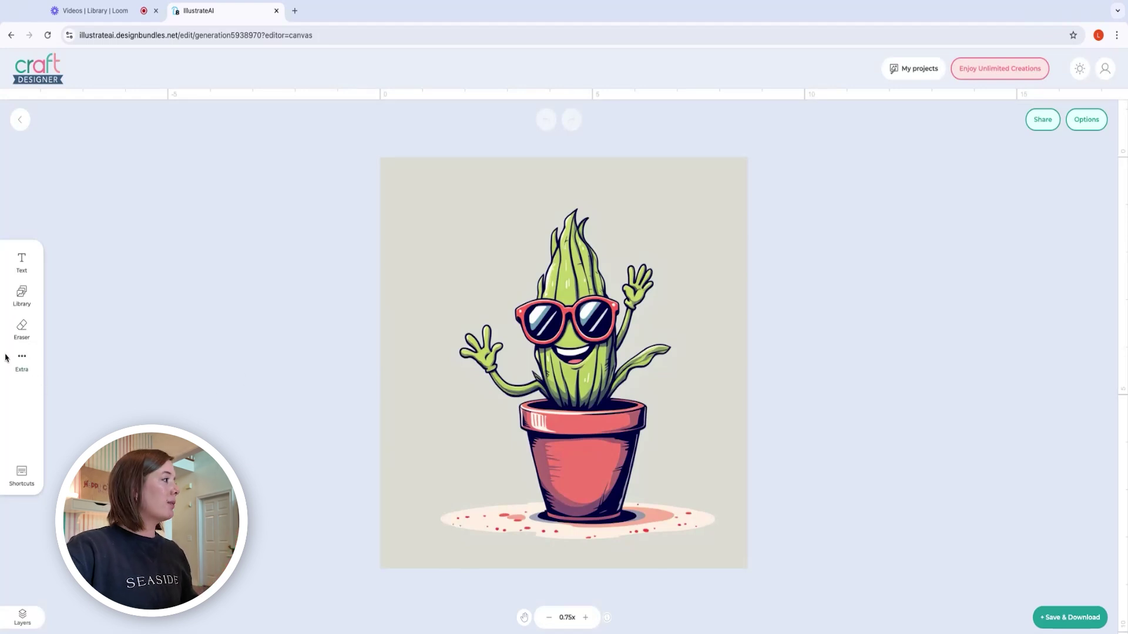
pyautogui.click(22, 360)
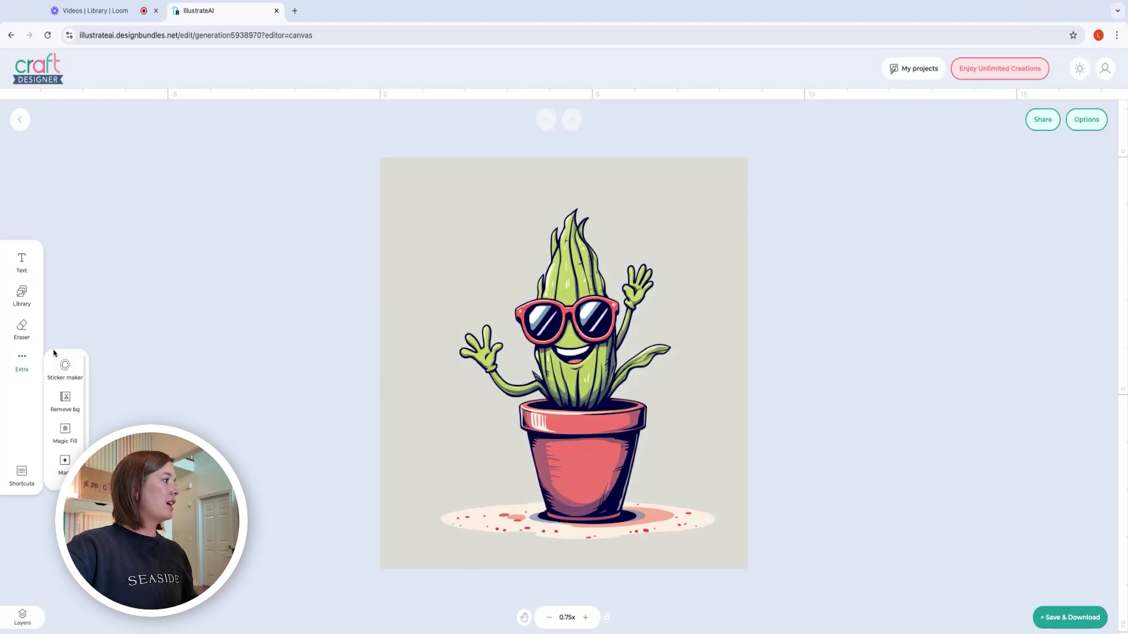
pyautogui.click(66, 406)
pyautogui.click(84, 361)
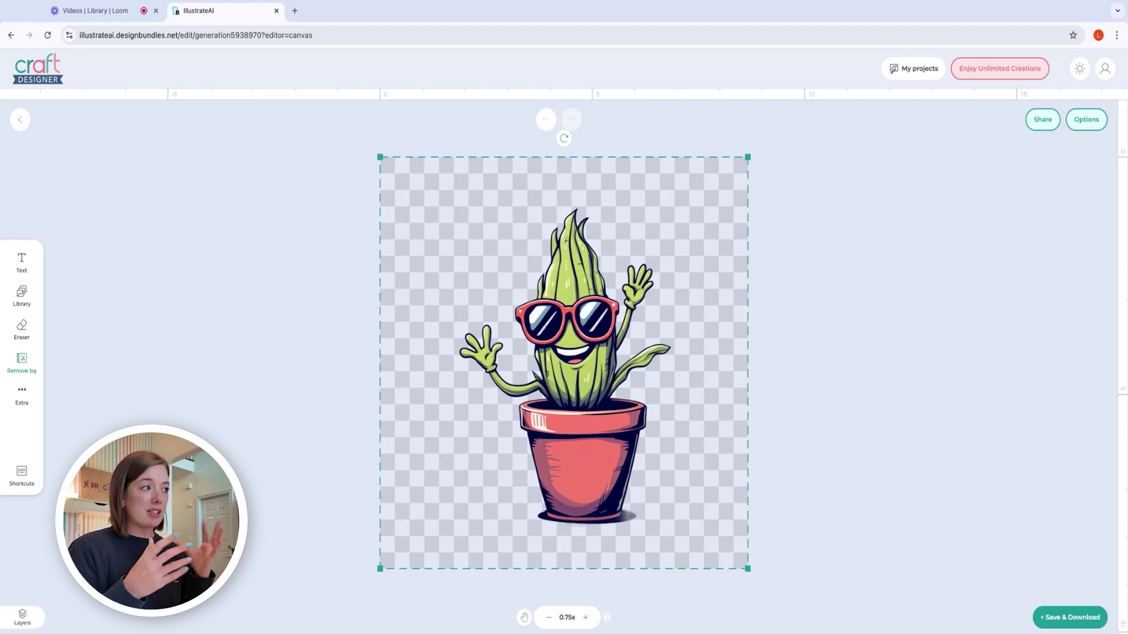
# Apply Sticker maker to the cactus with a white 6 pt outline.
pyautogui.click(20, 395)
pyautogui.scroll(-2, 83, 412)
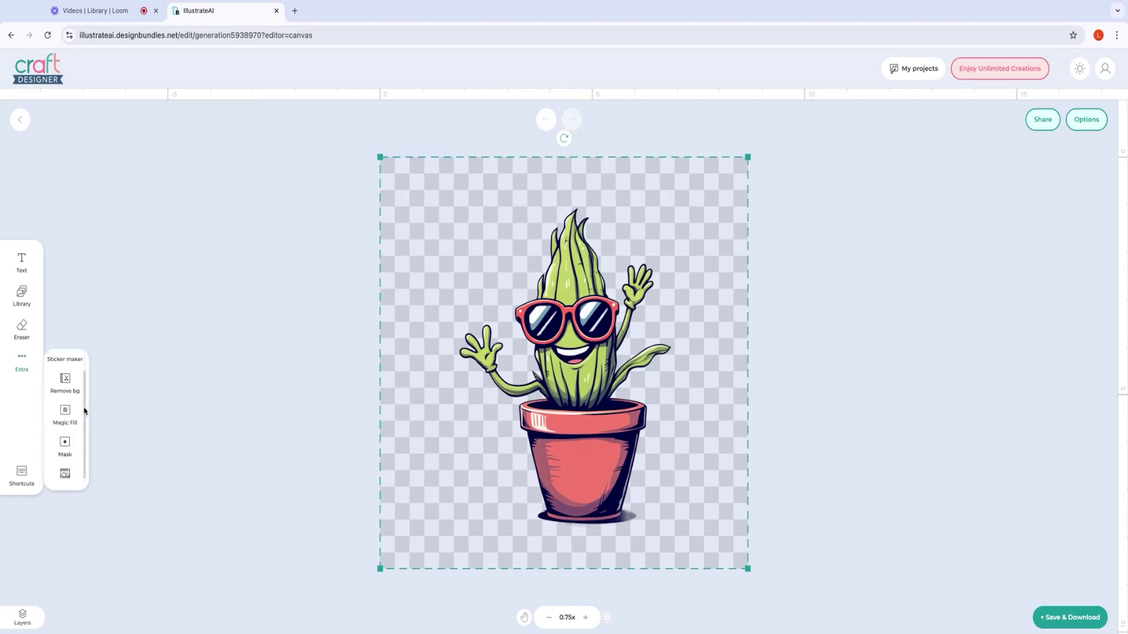
pyautogui.scroll(2, 83, 412)
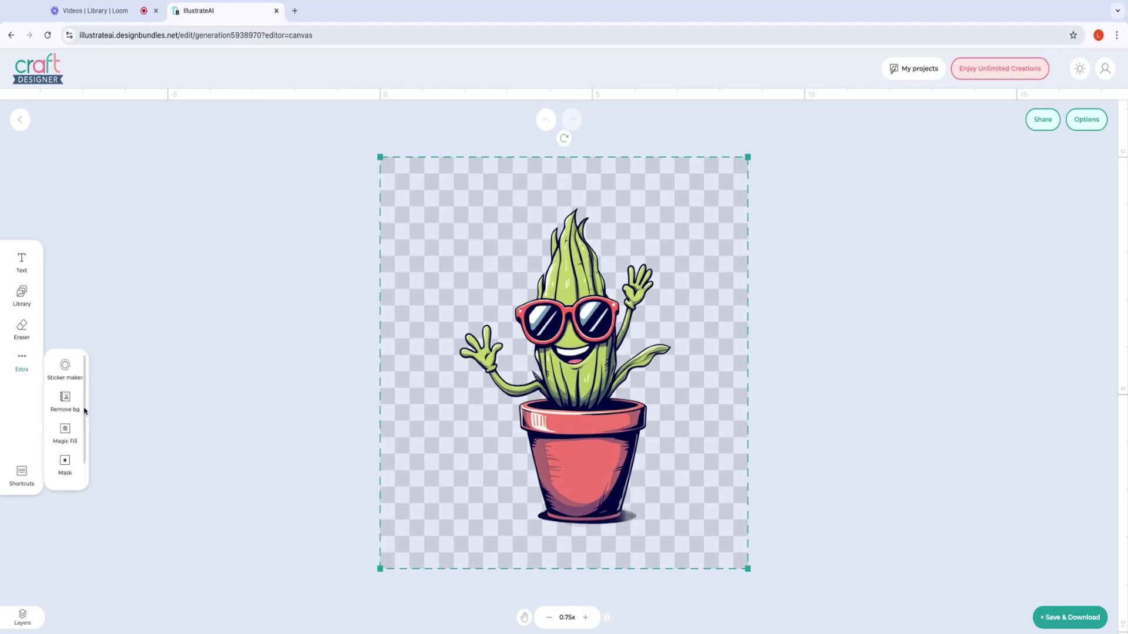
pyautogui.click(65, 368)
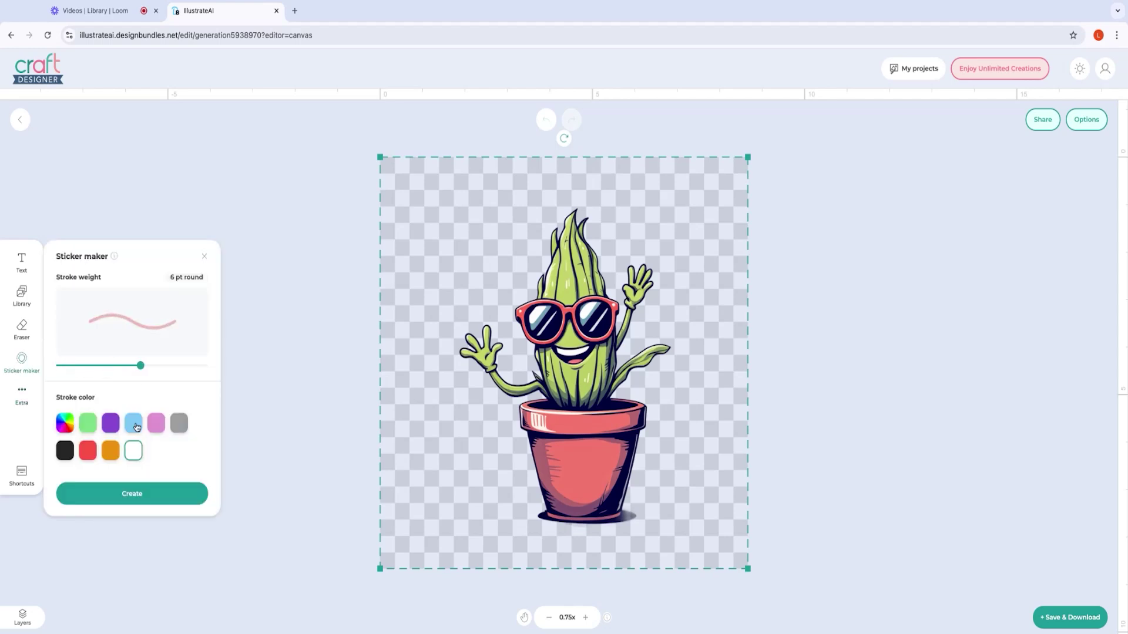
pyautogui.click(154, 496)
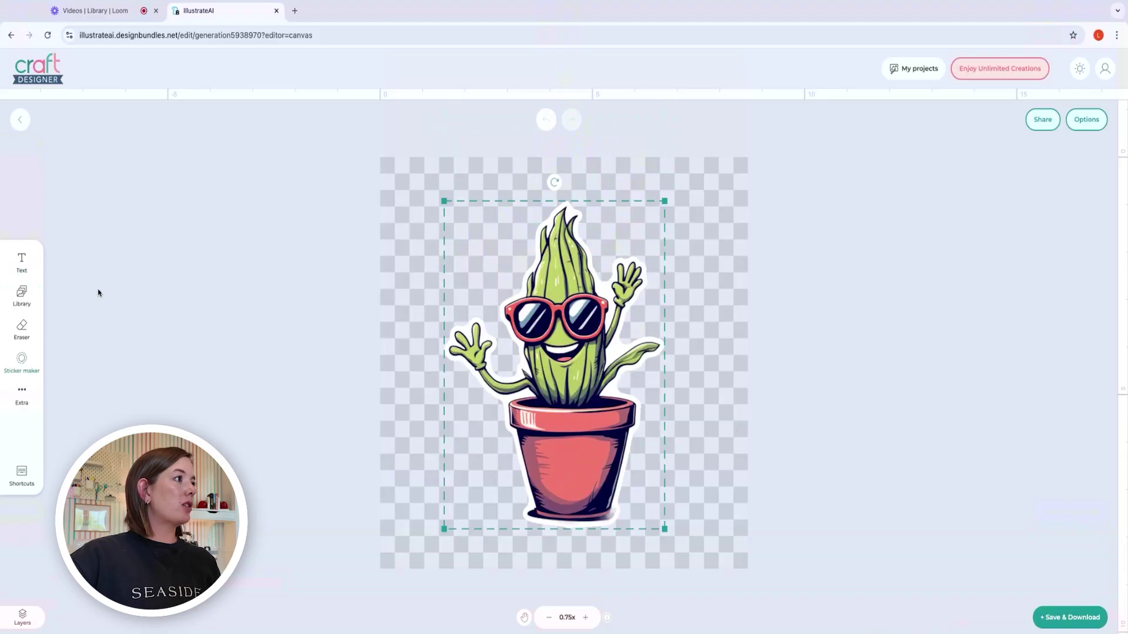
# Add a text element, move it onto the cactus's pot, and type 'stay cool'.
pyautogui.click(23, 263)
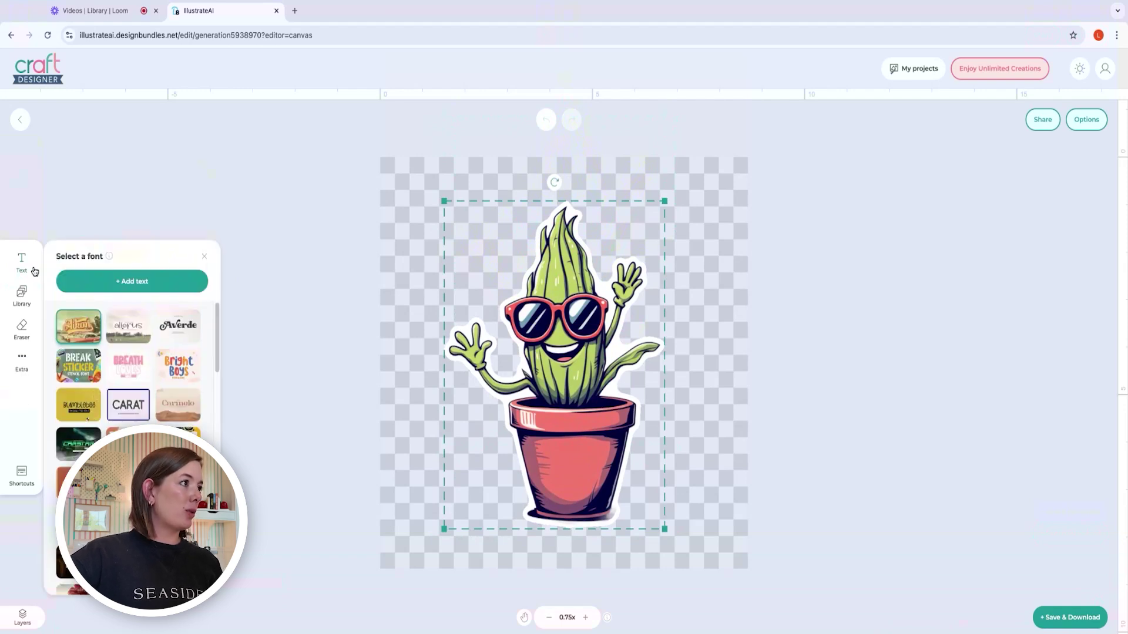
pyautogui.click(161, 280)
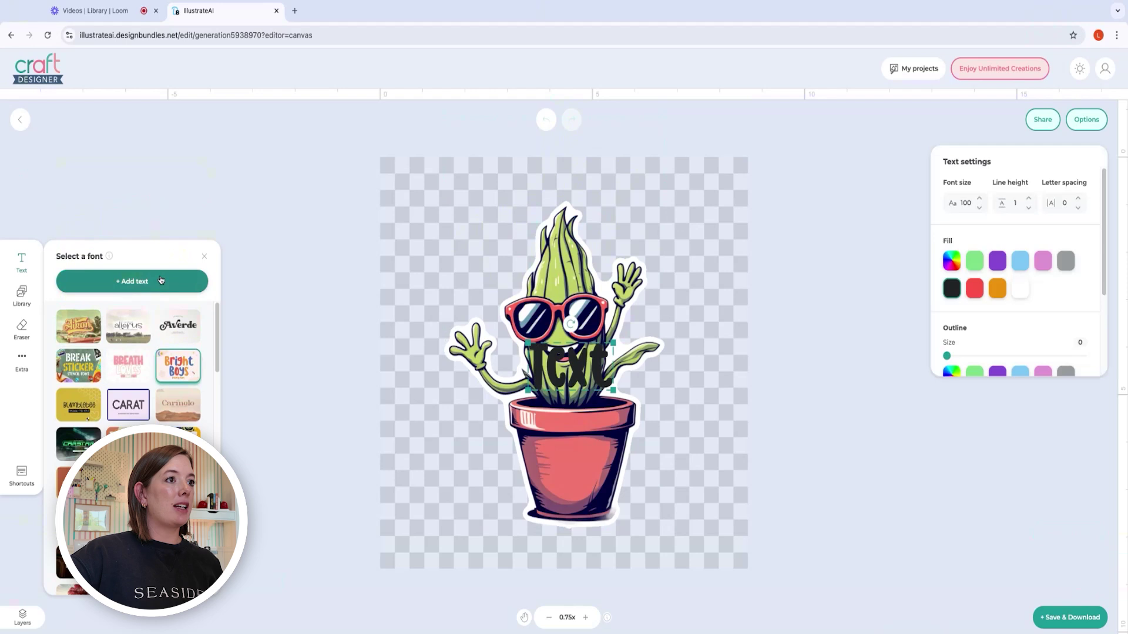
pyautogui.moveTo(597, 376); pyautogui.dragTo(598, 457)
pyautogui.doubleClick(597, 457)
pyautogui.write('stay')
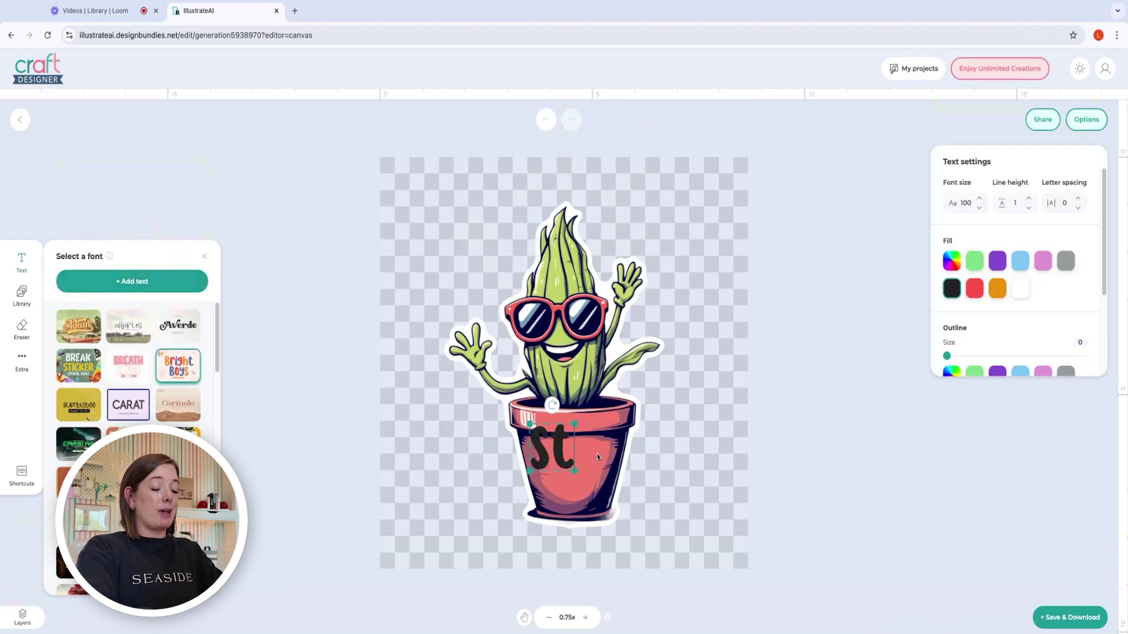
pyautogui.write(' cool')
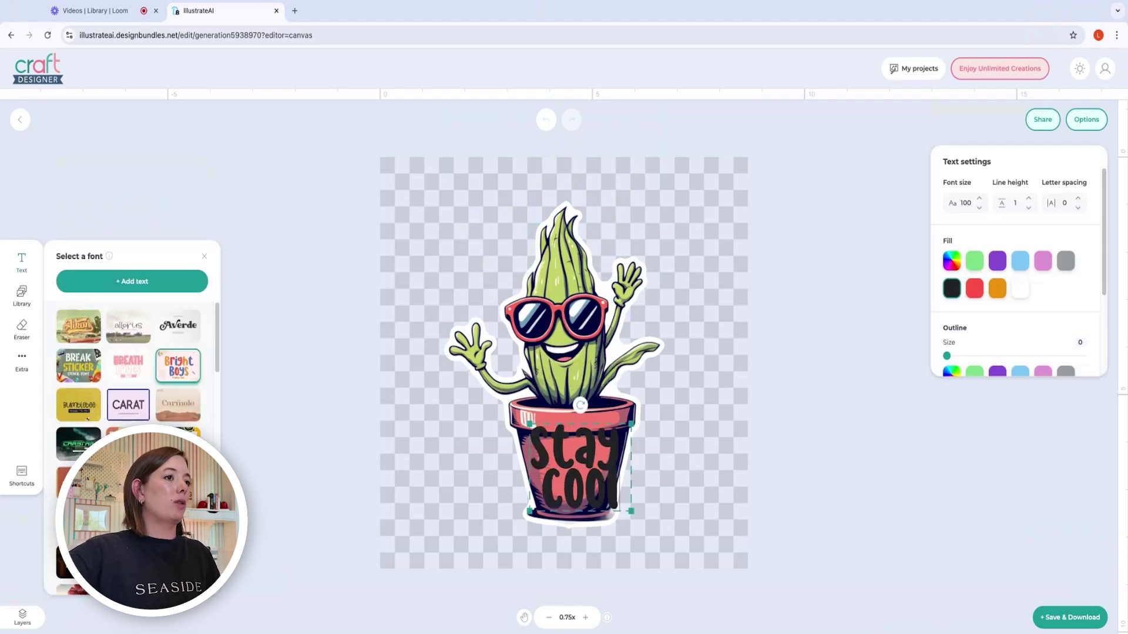